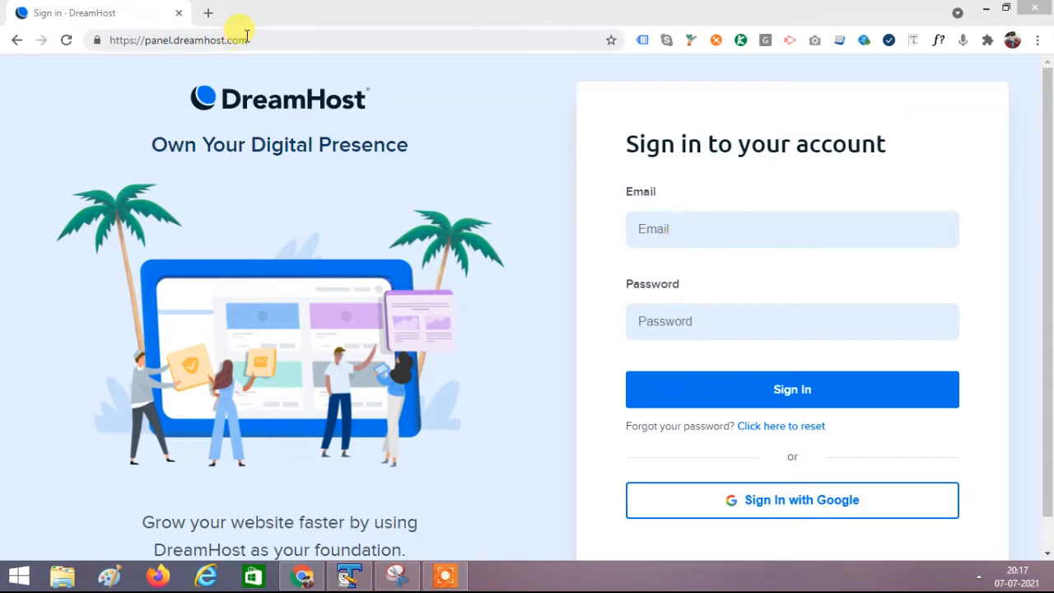
Sign in to DreamHost Panel with the account email and password
click(277, 40)
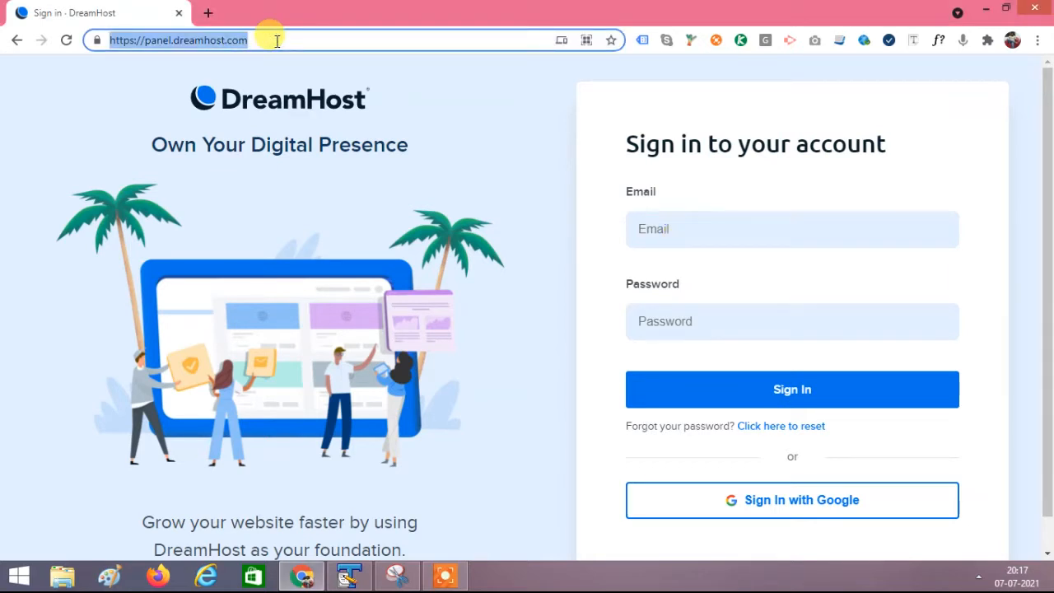
click(698, 230)
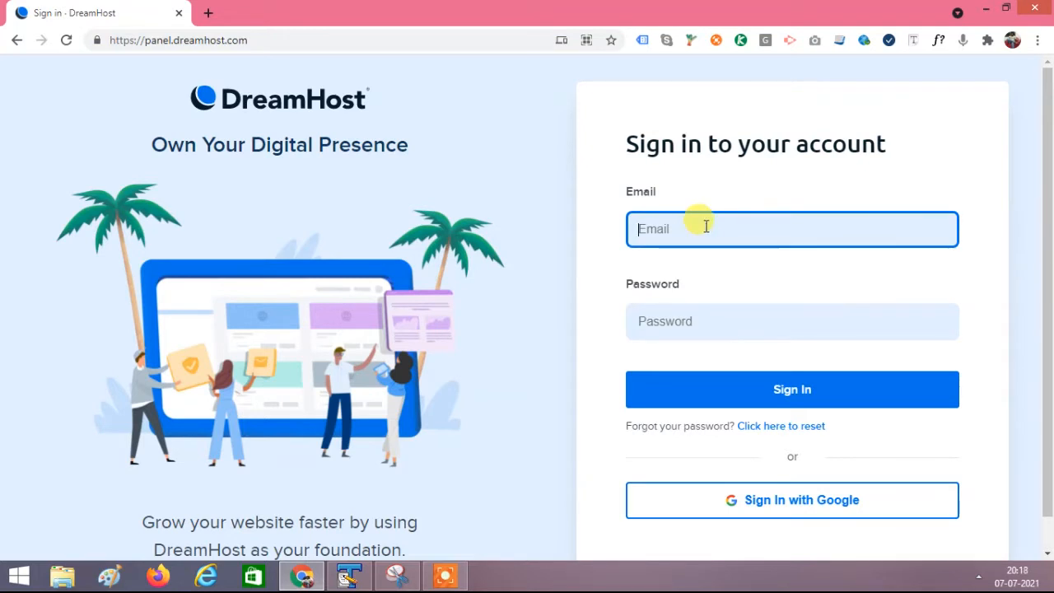
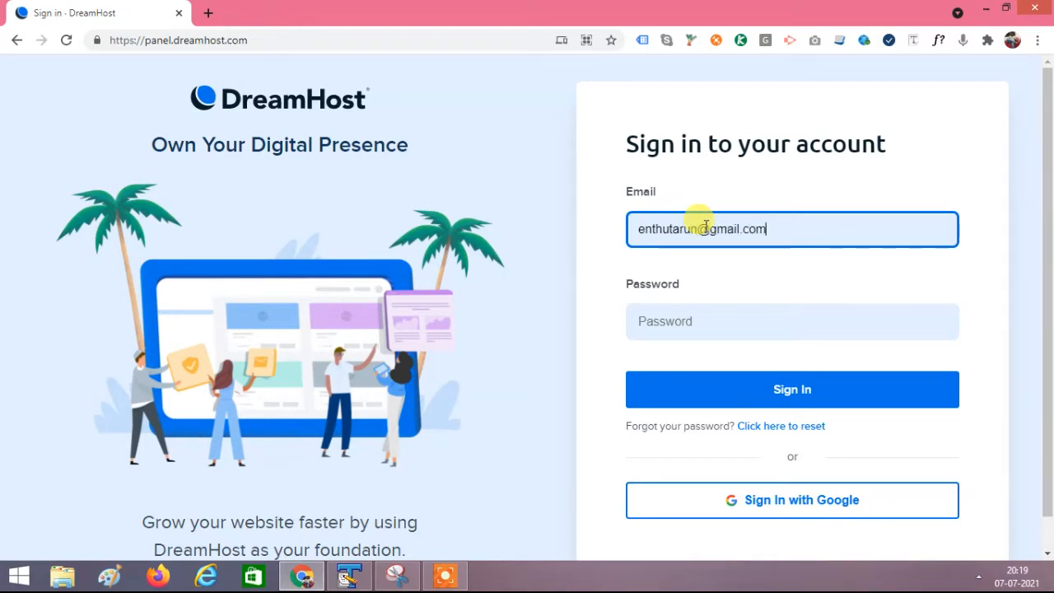
key(Tab)
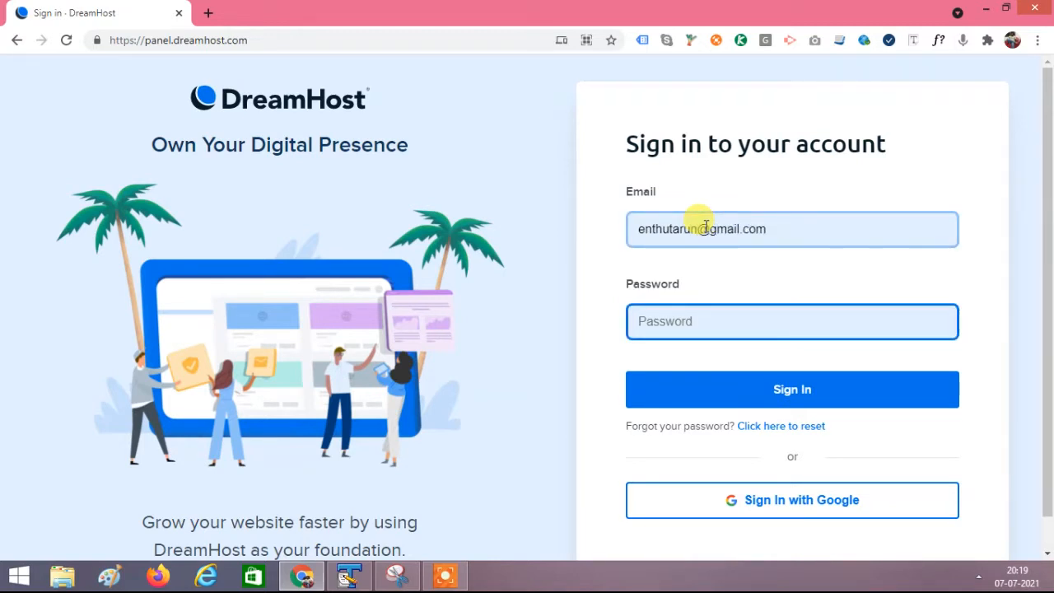
text(a)
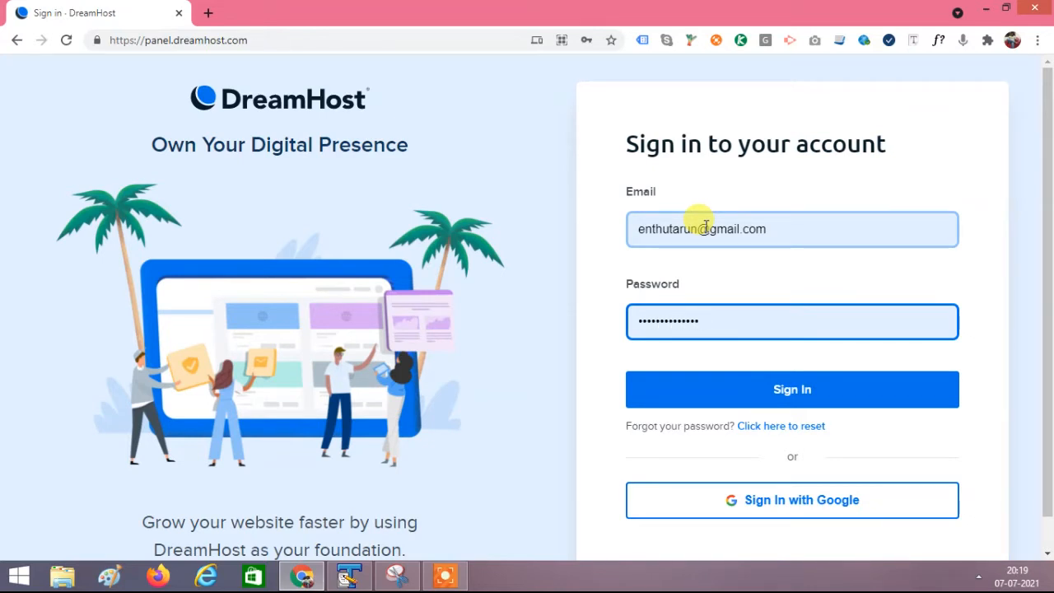
click(749, 397)
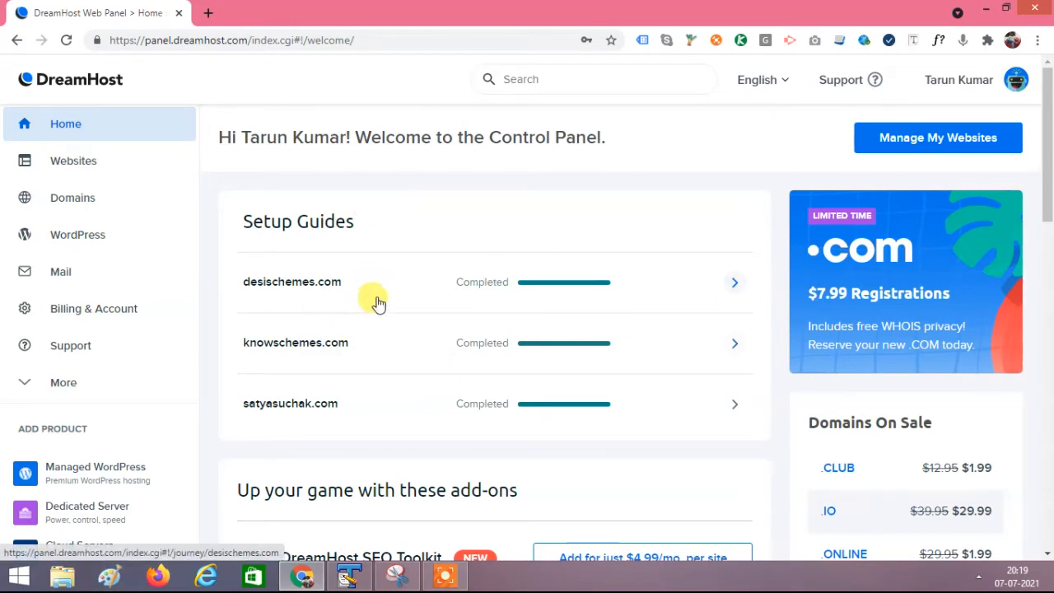
Expand the Domains section in the sidebar and go to Manage Domains
scroll(379, 306, down, 2)
scroll(374, 296, down, 2)
scroll(486, 328, up, 3)
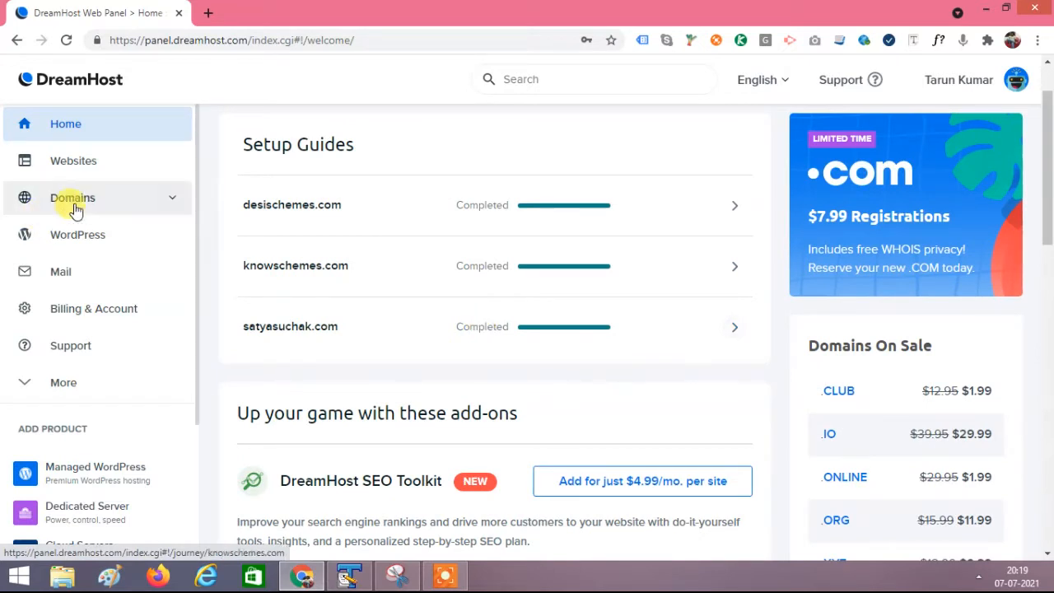
click(67, 201)
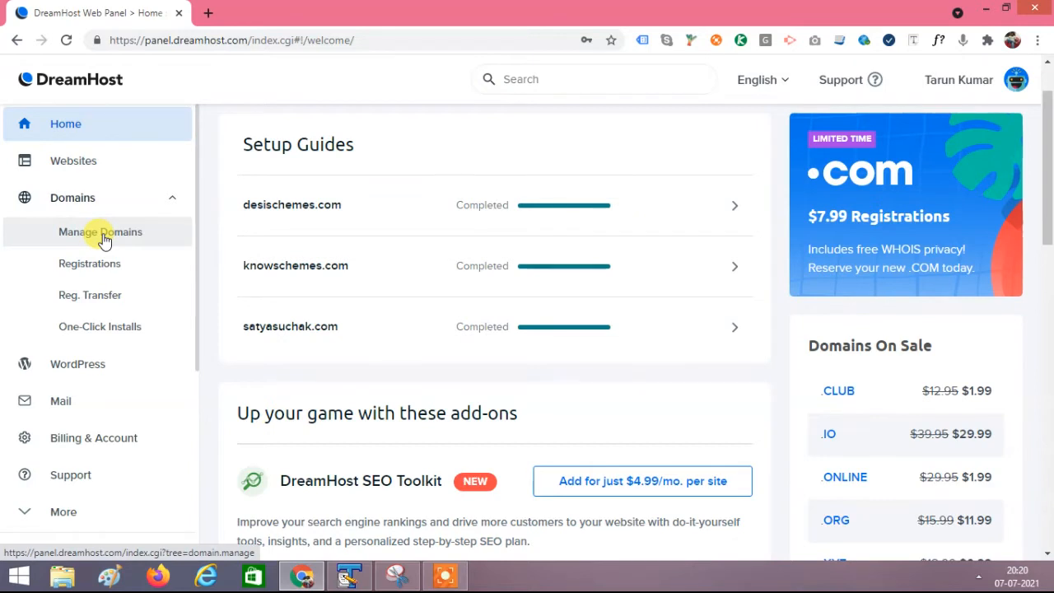
click(137, 203)
click(136, 204)
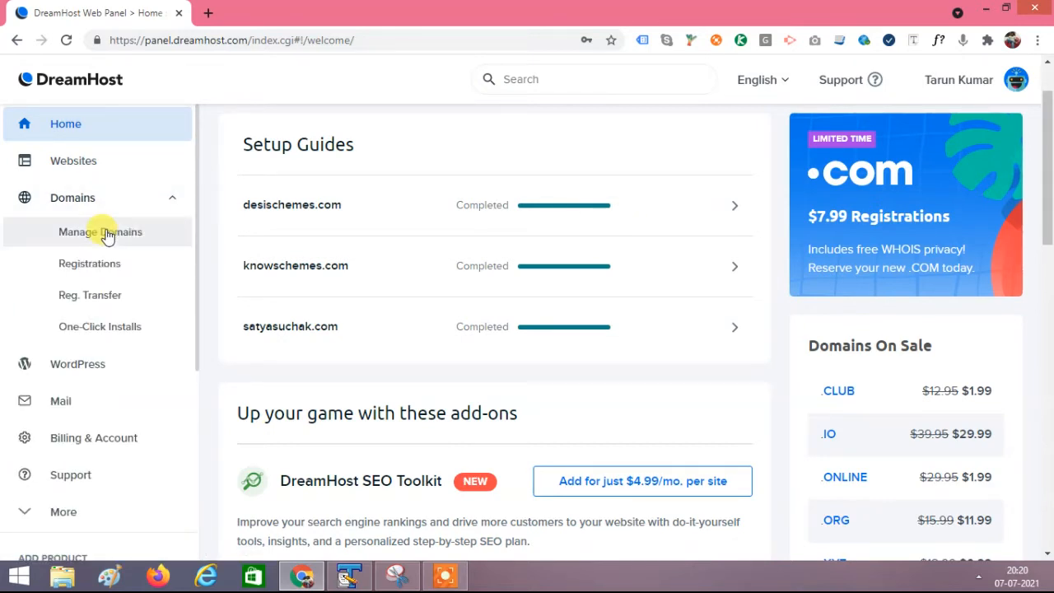
click(106, 234)
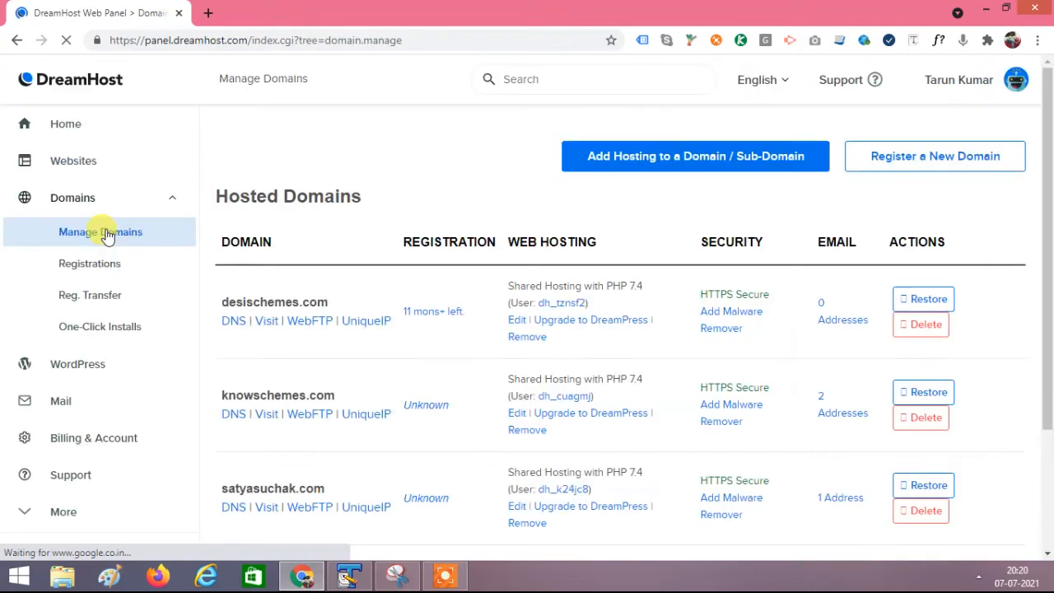
Look over the Hosted Domains list, then choose Add Hosting to a Domain / Sub-Domain
scroll(470, 305, down, 2)
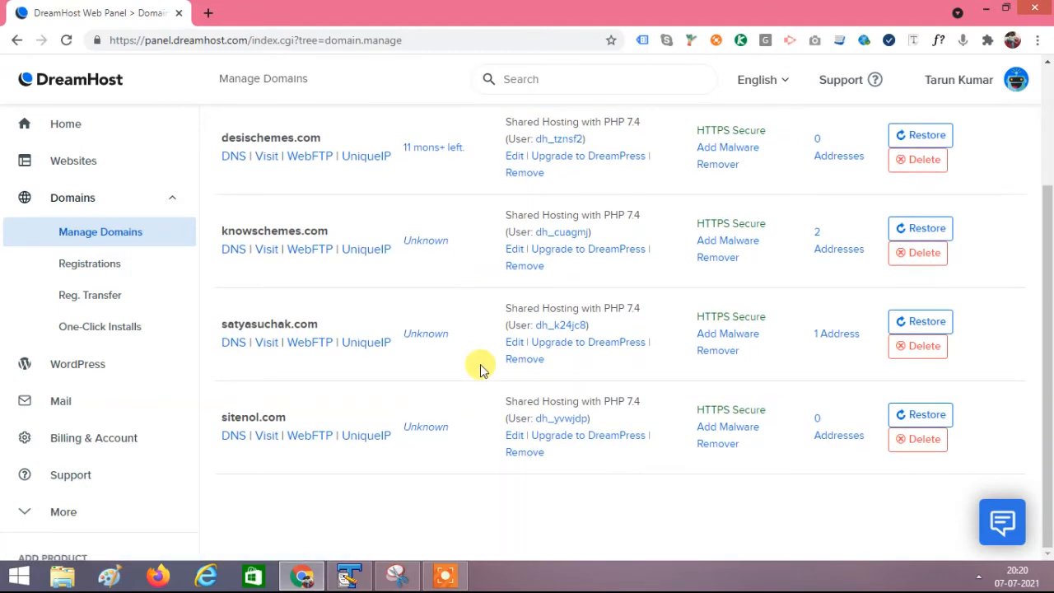
scroll(468, 315, up, 2)
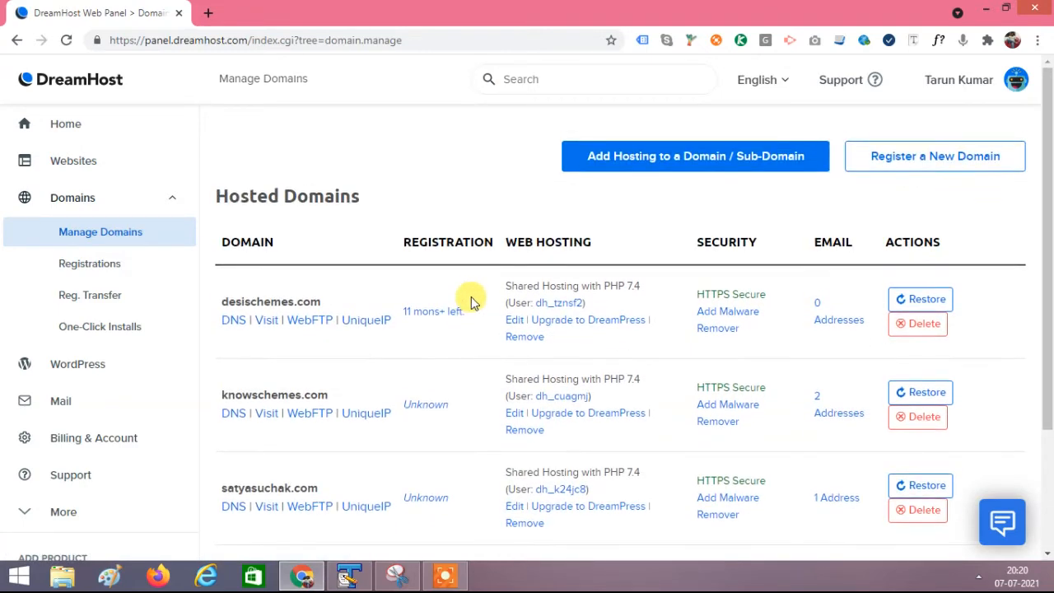
scroll(471, 303, down, 2)
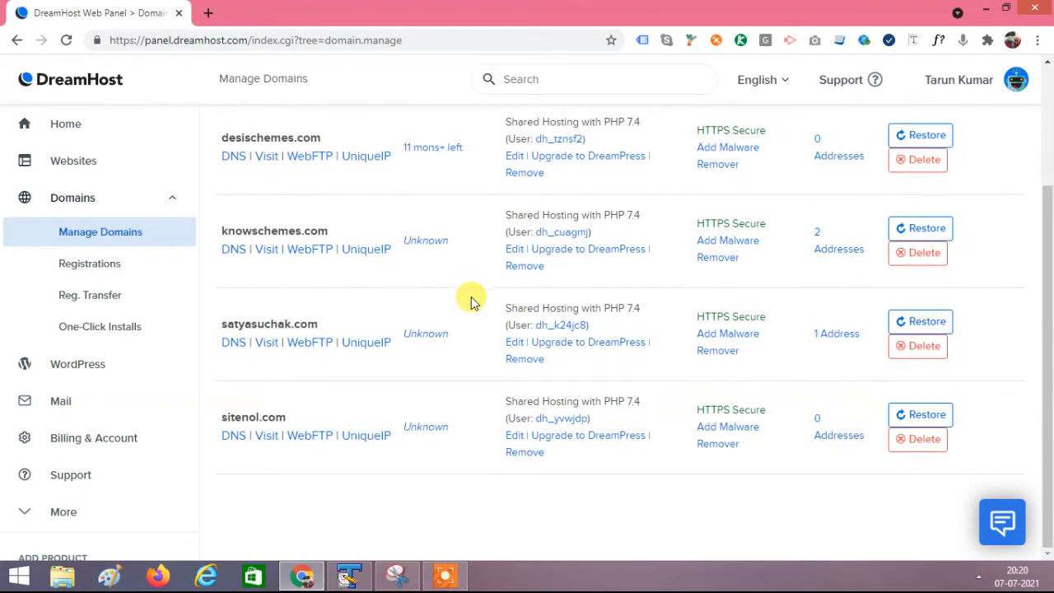
scroll(470, 301, up, 2)
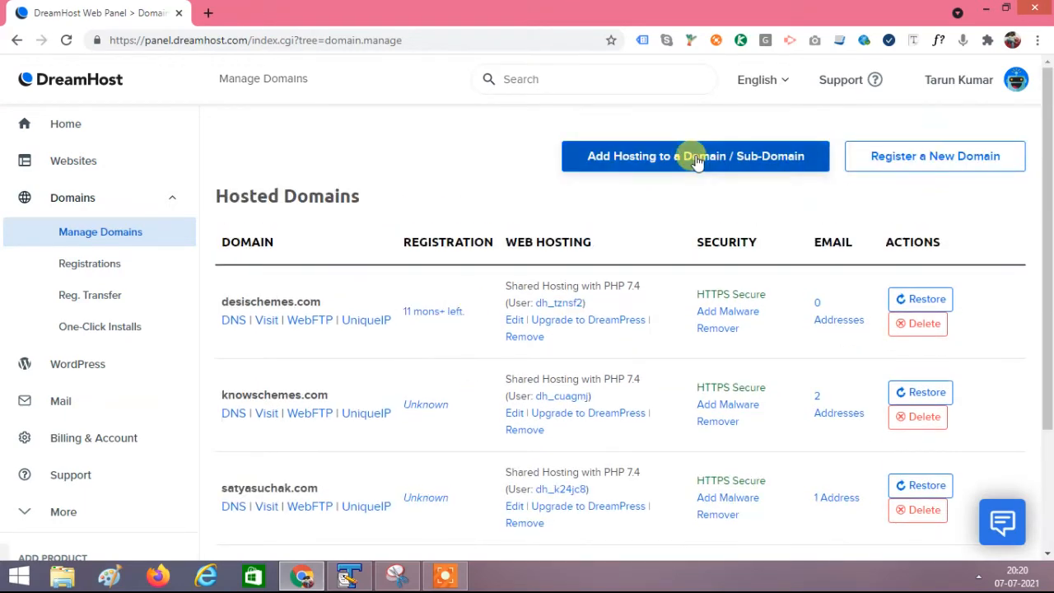
click(656, 159)
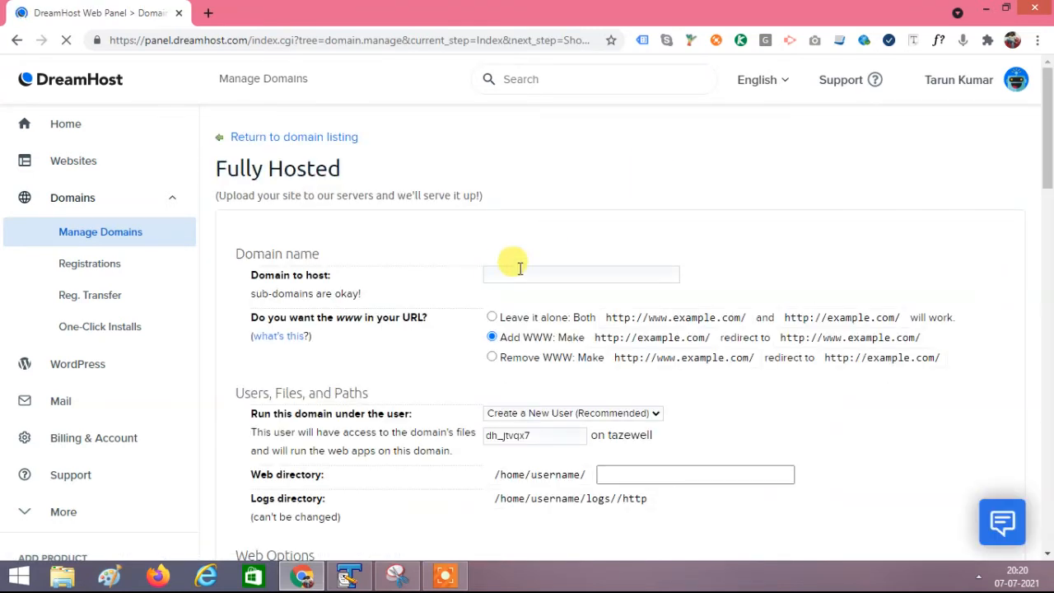
Enter sitenol.in as the domain to host
click(516, 272)
text(si)
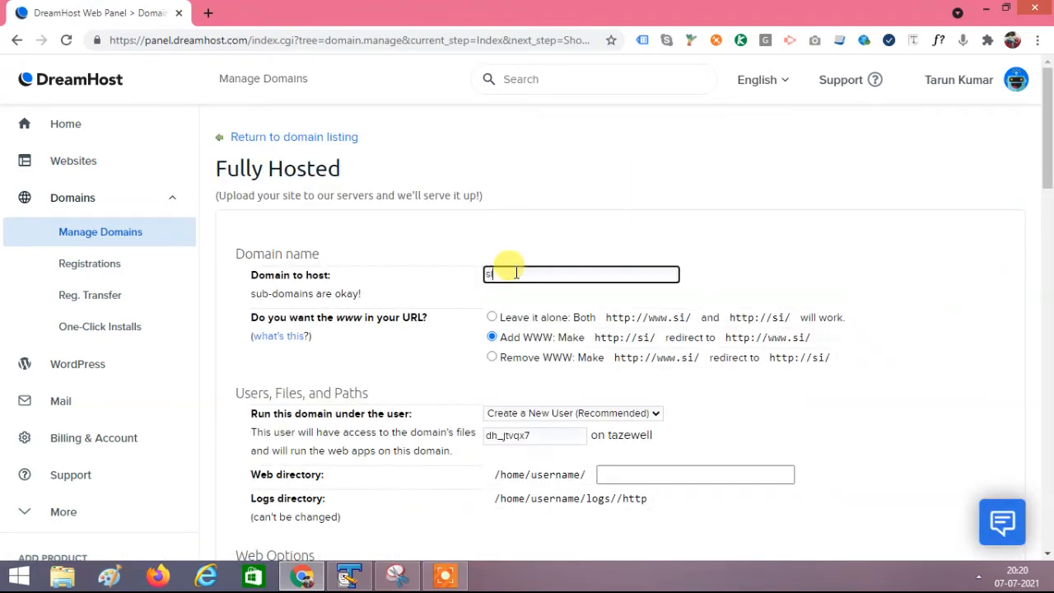
text(tenol.in)
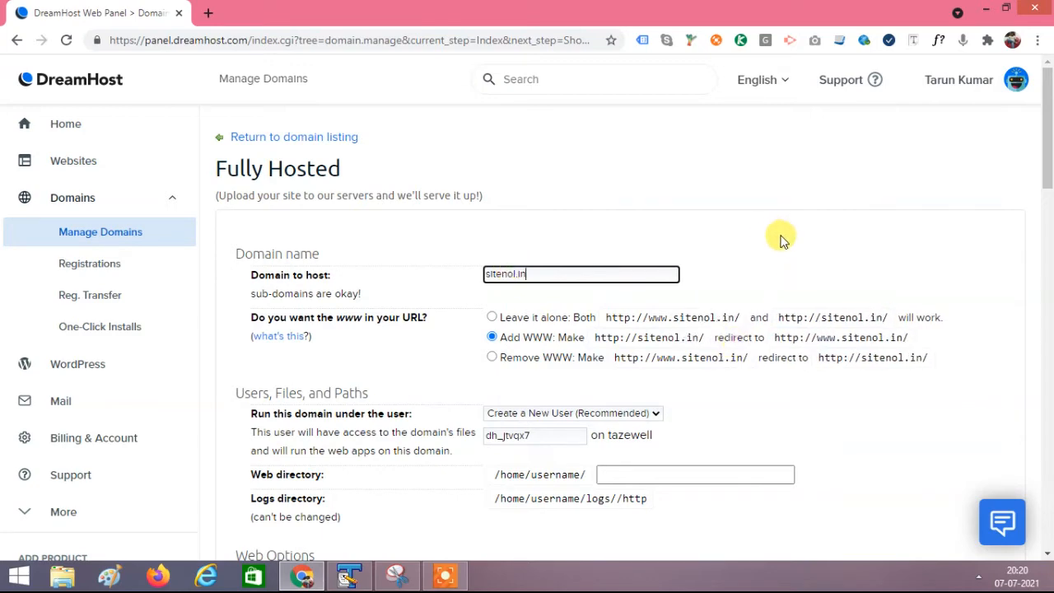
scroll(782, 245, down, 2)
double_click(491, 120)
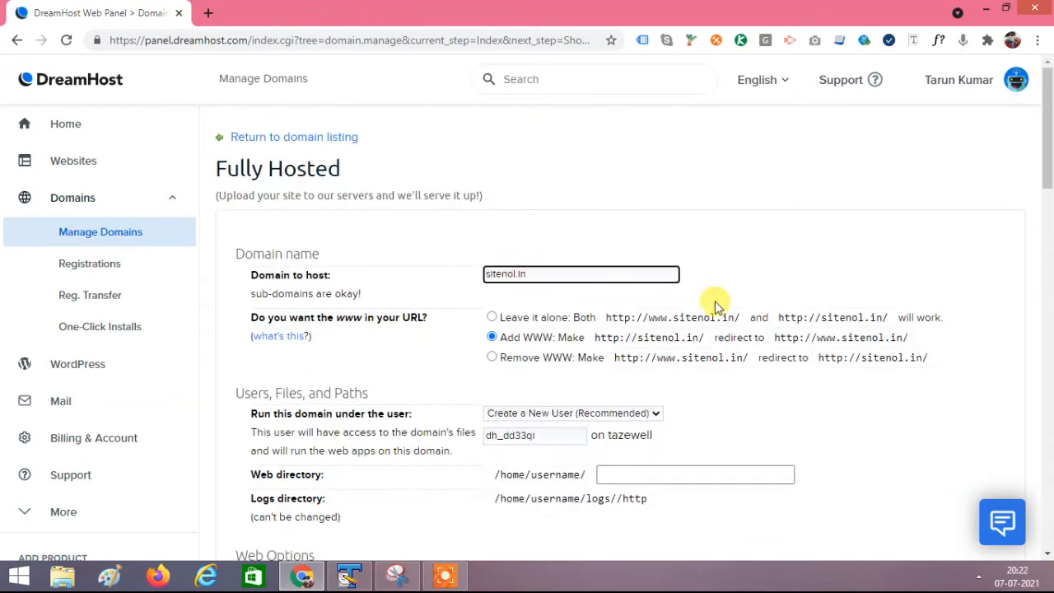
scroll(714, 306, down, 2)
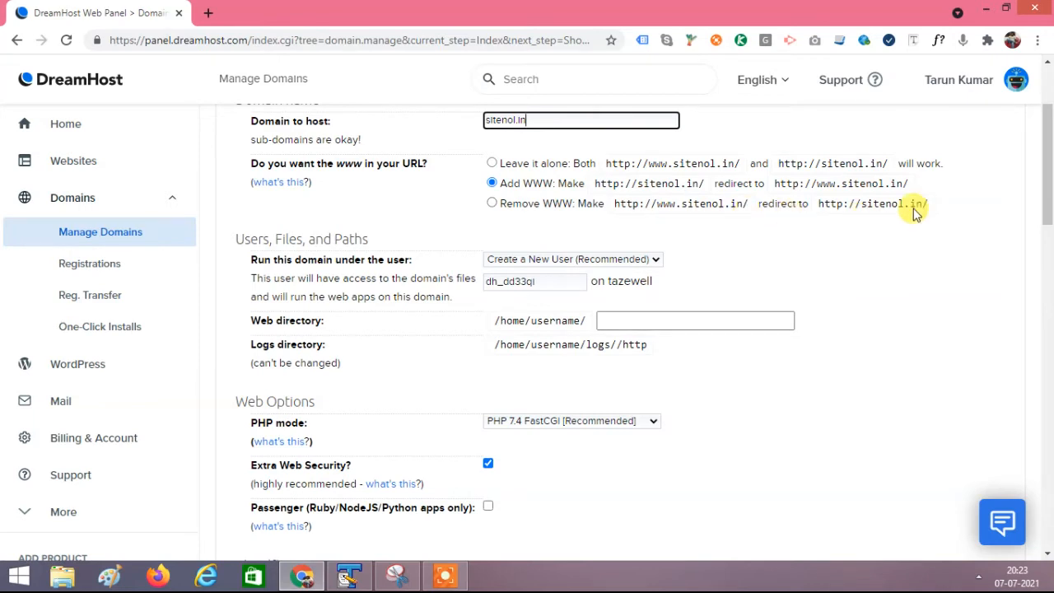
Select Remove WWW so www addresses redirect to plain sitenol.in
click(492, 205)
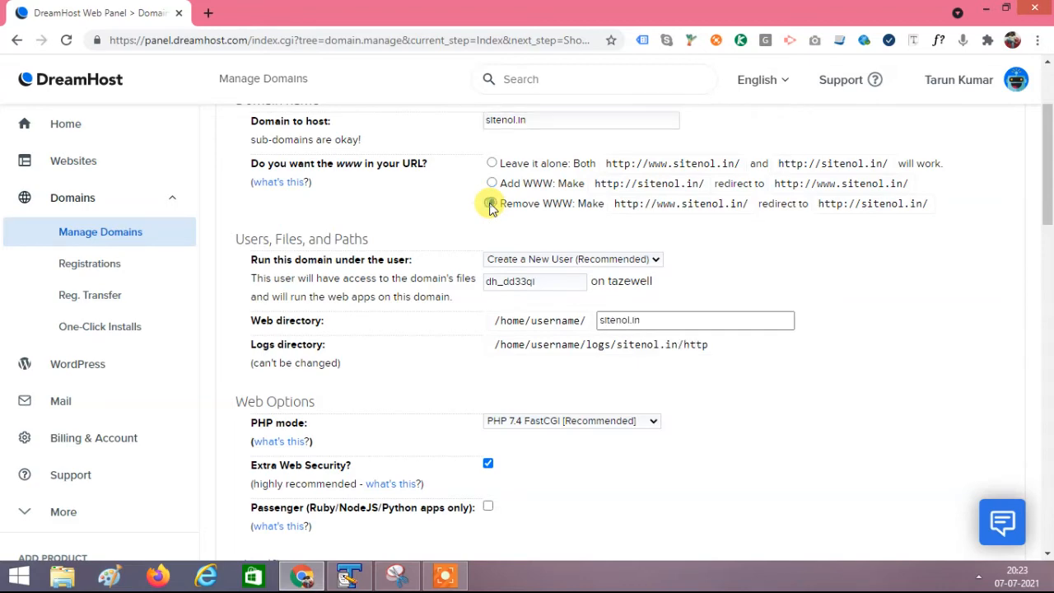
scroll(882, 267, down, 2)
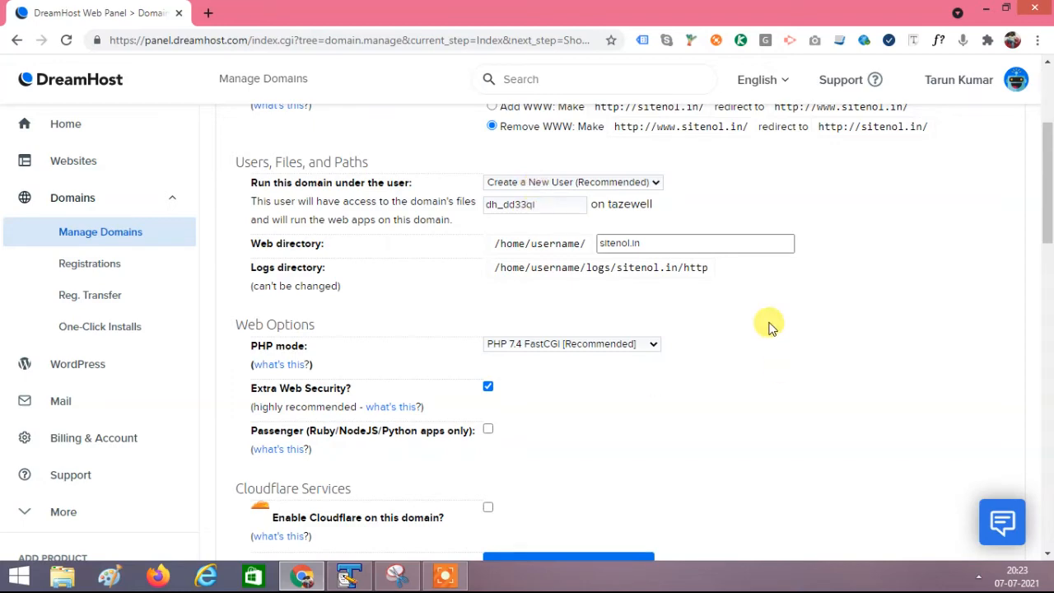
scroll(770, 326, down, 1)
Keep the PHP mode at PHP 7.4 FastCGI
scroll(769, 326, down, 2)
scroll(770, 327, up, 1)
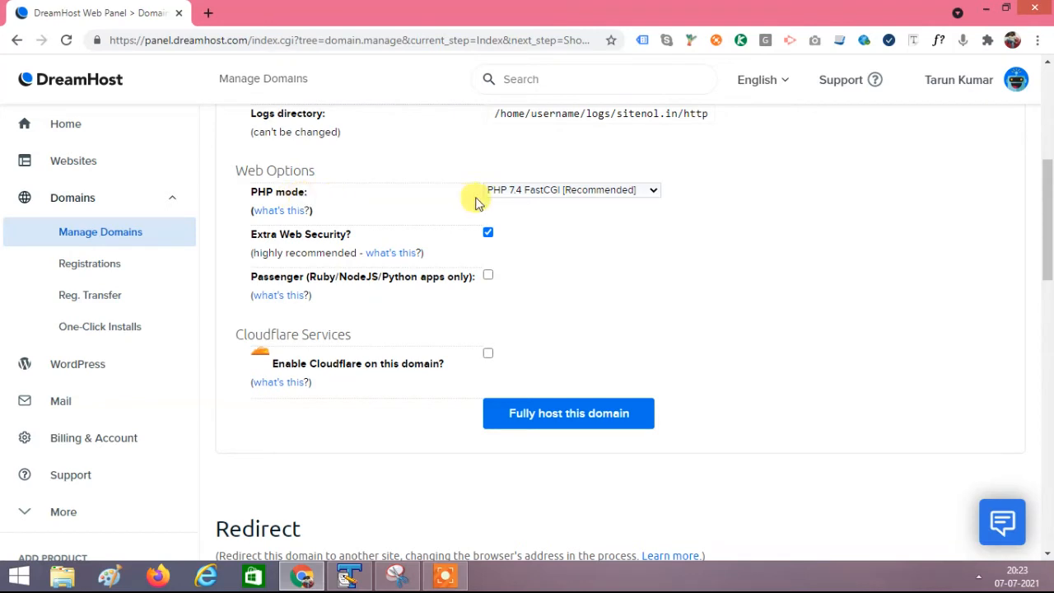
click(643, 197)
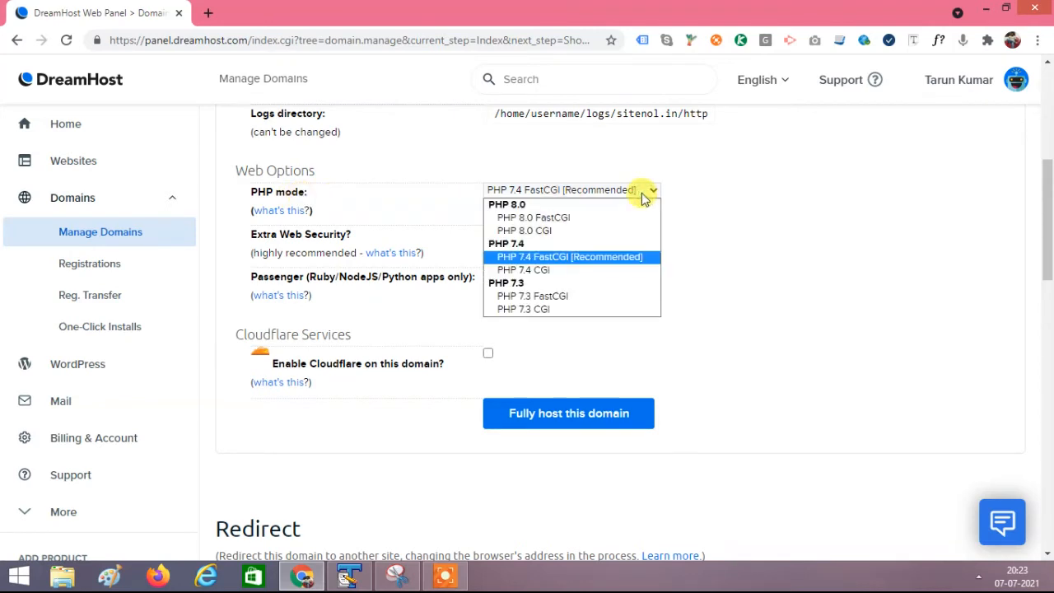
click(734, 212)
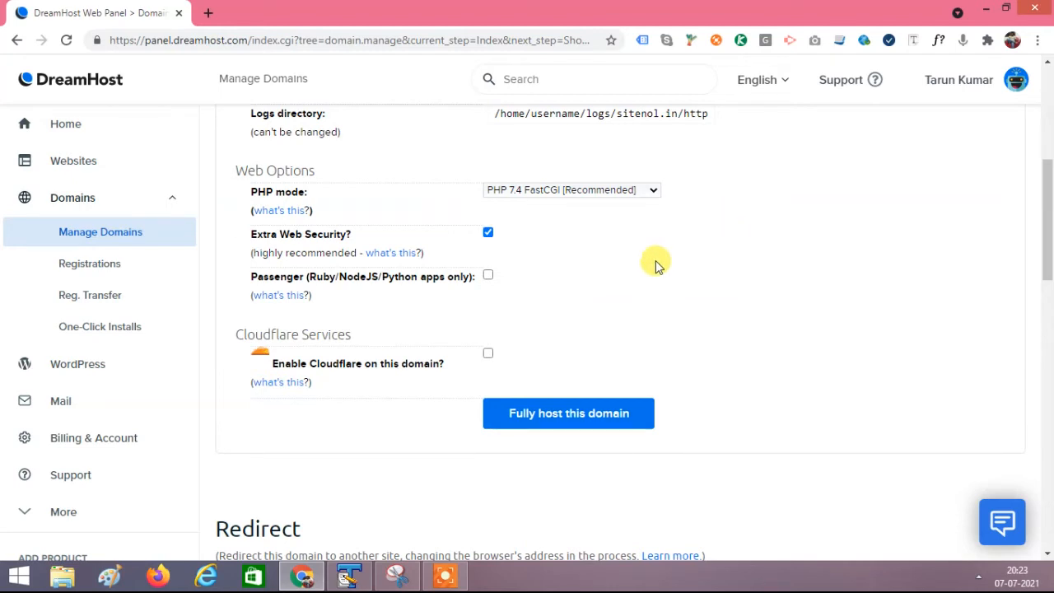
Enable Cloudflare, keep the existing Cloudflare account, then turn Cloudflare back off
scroll(656, 265, down, 1)
scroll(634, 211, down, 1)
scroll(634, 211, up, 1)
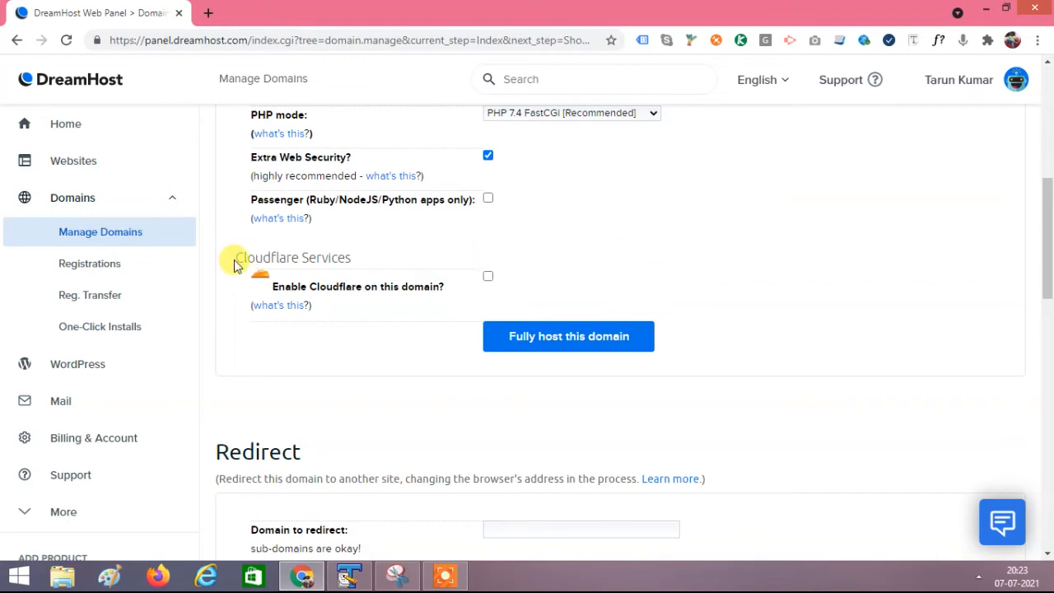
drag(231, 259, 354, 262)
click(498, 247)
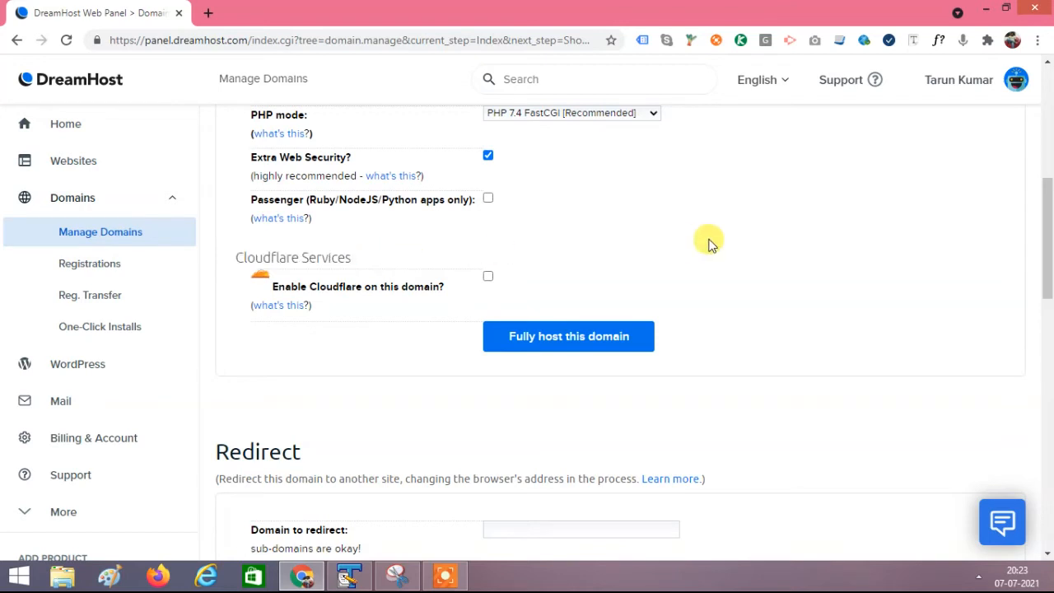
scroll(706, 239, down, 1)
click(488, 200)
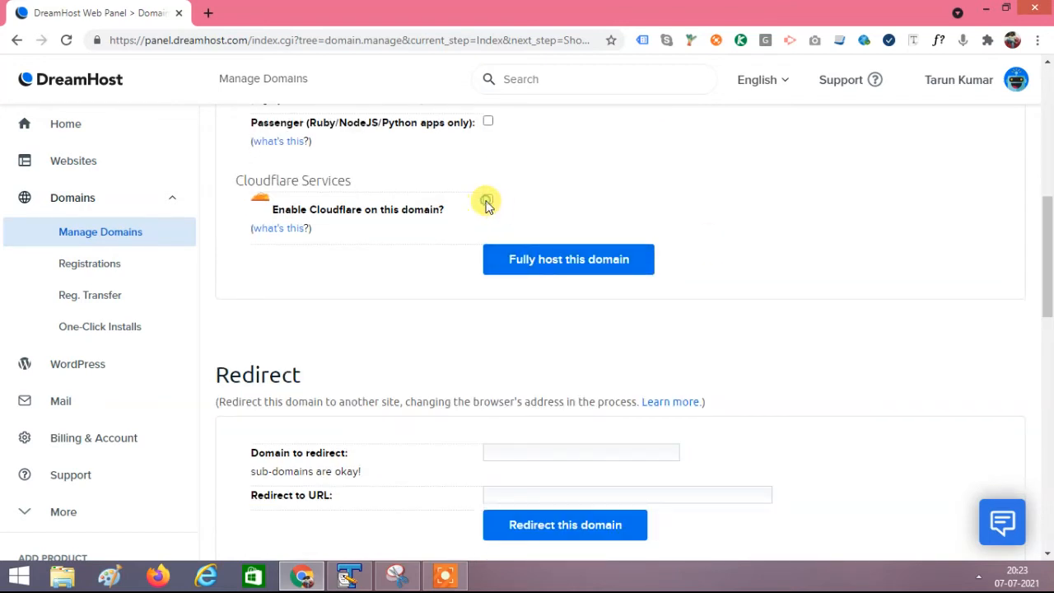
click(551, 250)
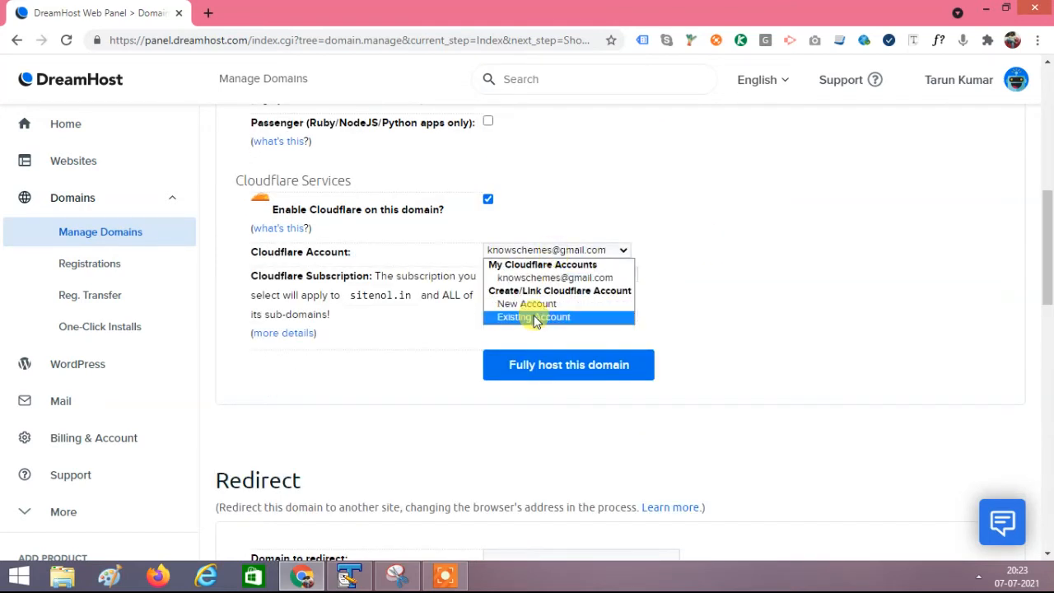
click(647, 207)
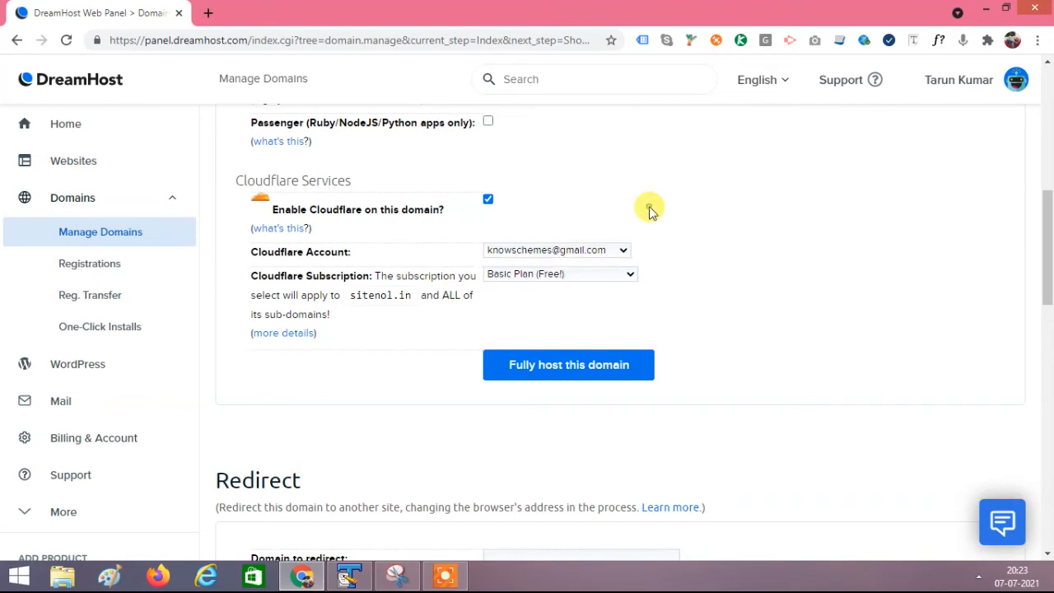
click(487, 200)
scroll(791, 235, down, 5)
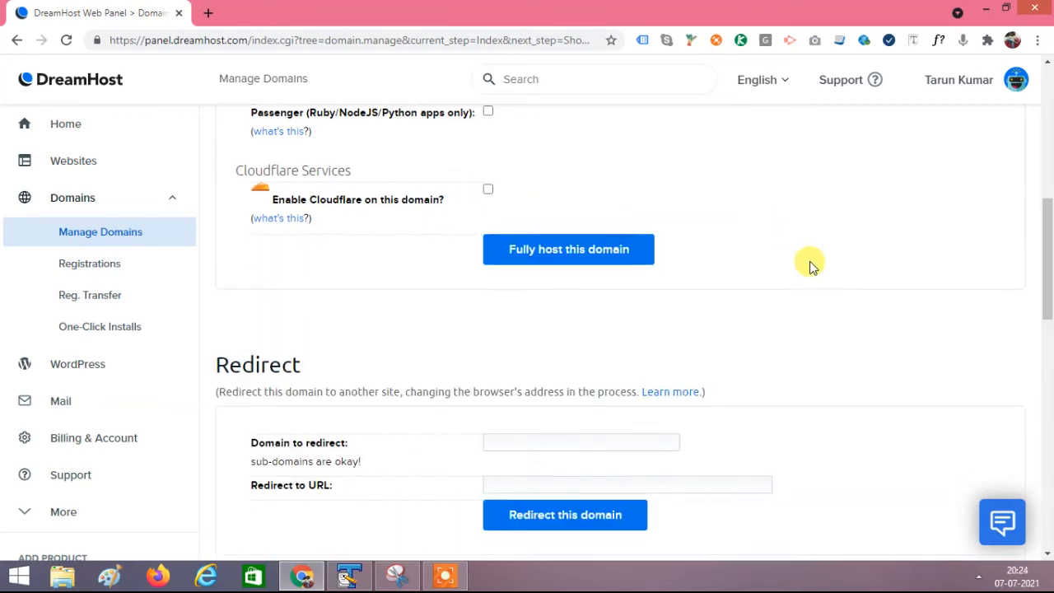
scroll(810, 266, down, 3)
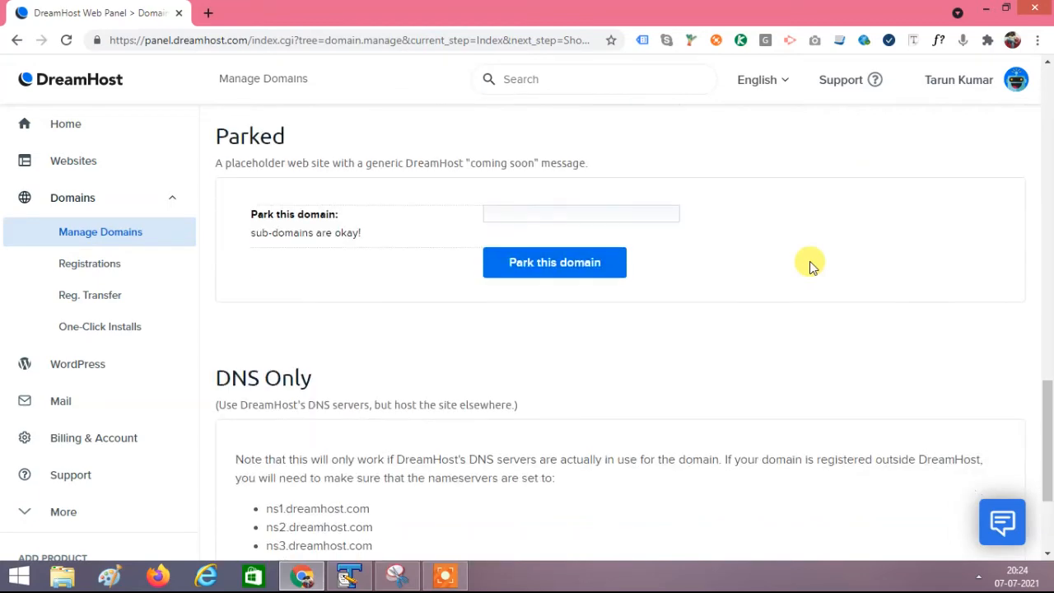
scroll(812, 263, down, 2)
scroll(800, 255, up, 5)
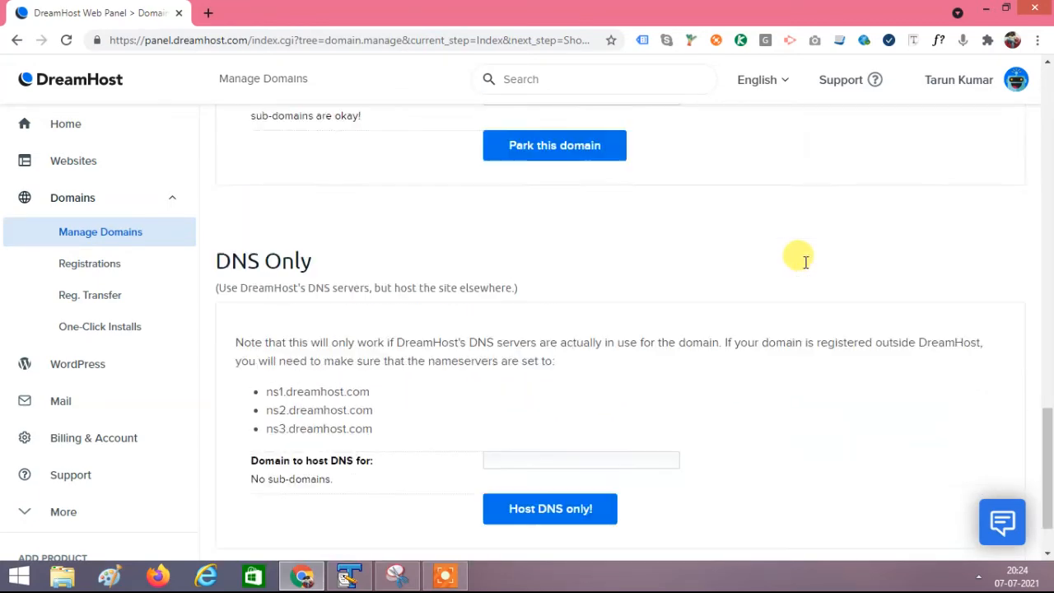
scroll(807, 263, up, 8)
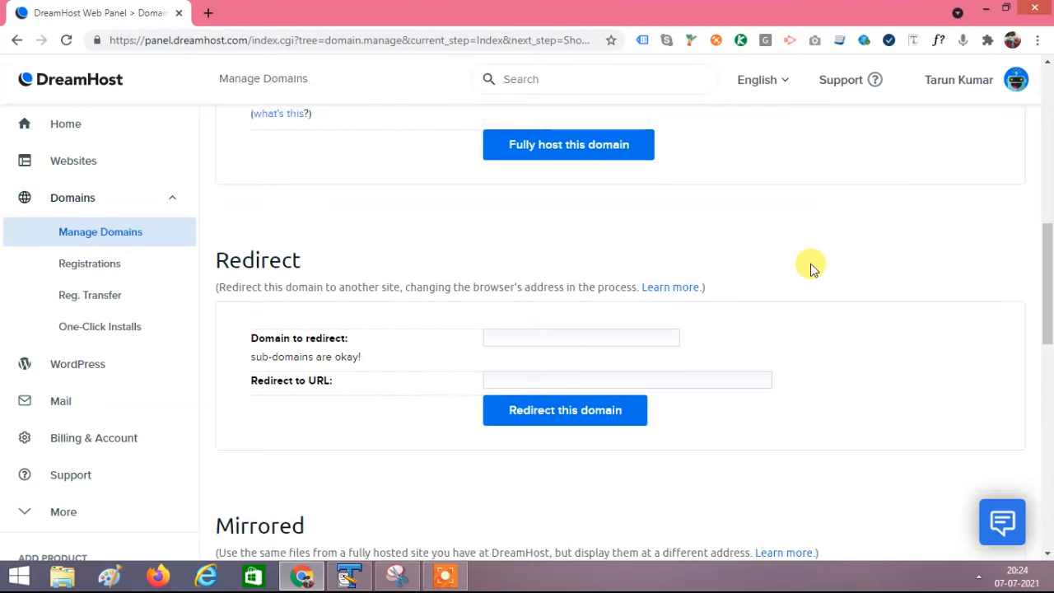
scroll(814, 270, up, 3)
scroll(817, 273, down, 6)
scroll(818, 274, up, 7)
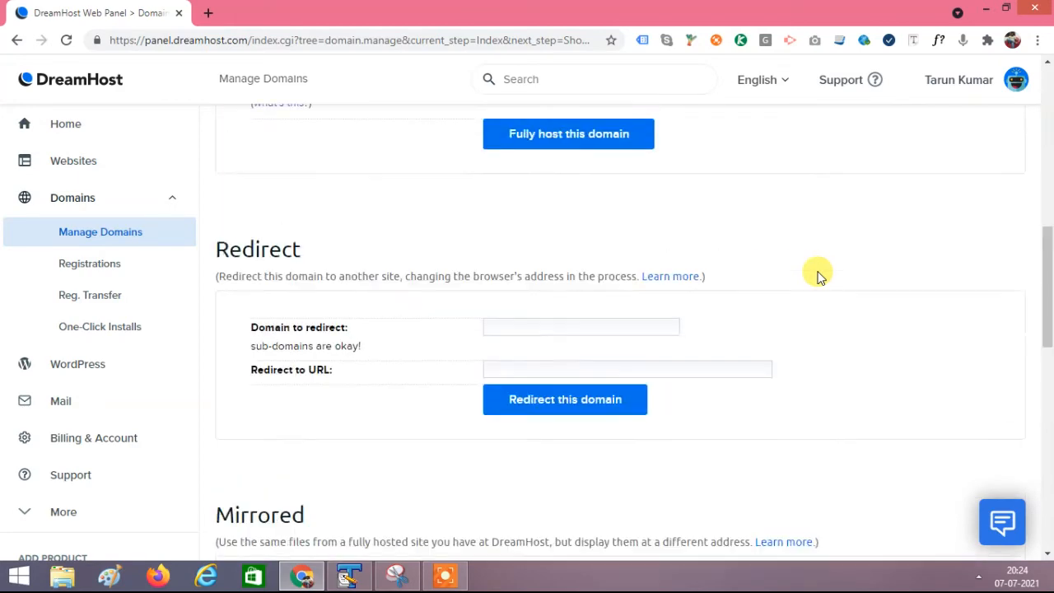
scroll(814, 272, up, 3)
scroll(782, 280, down, 10)
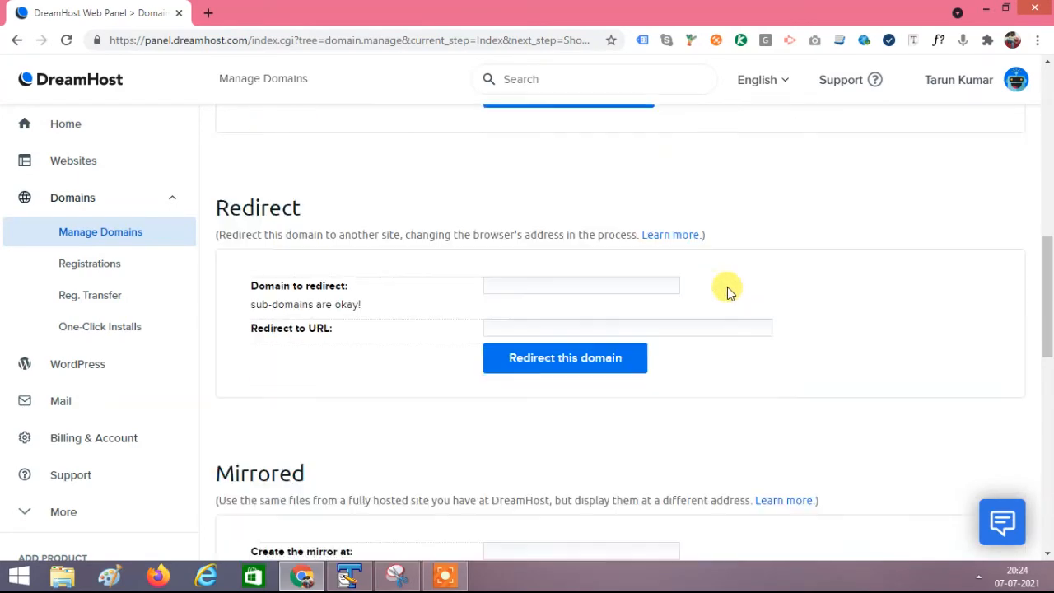
scroll(763, 290, down, 4)
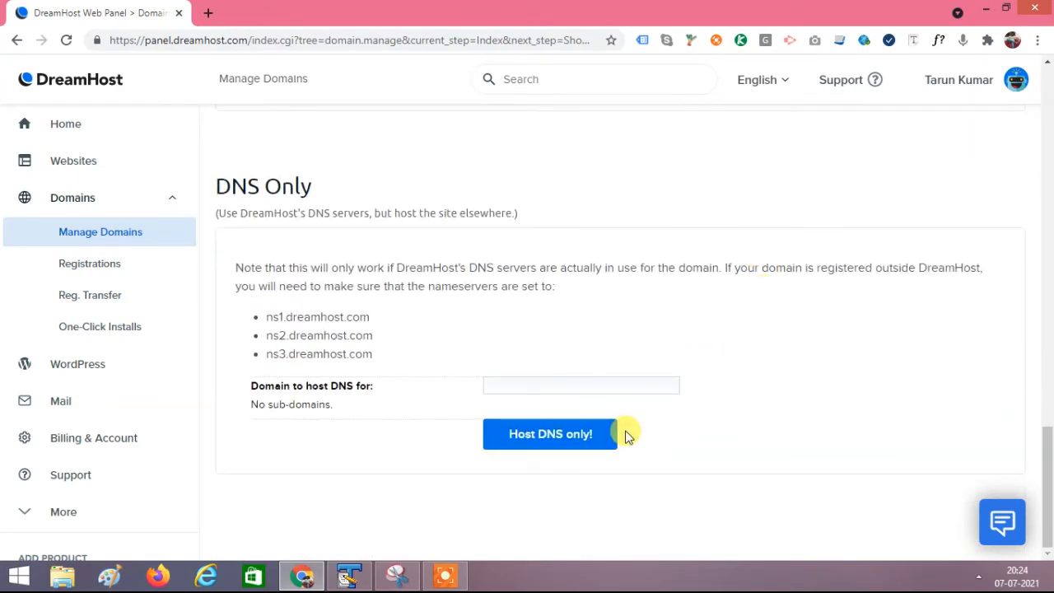
scroll(779, 376, up, 10)
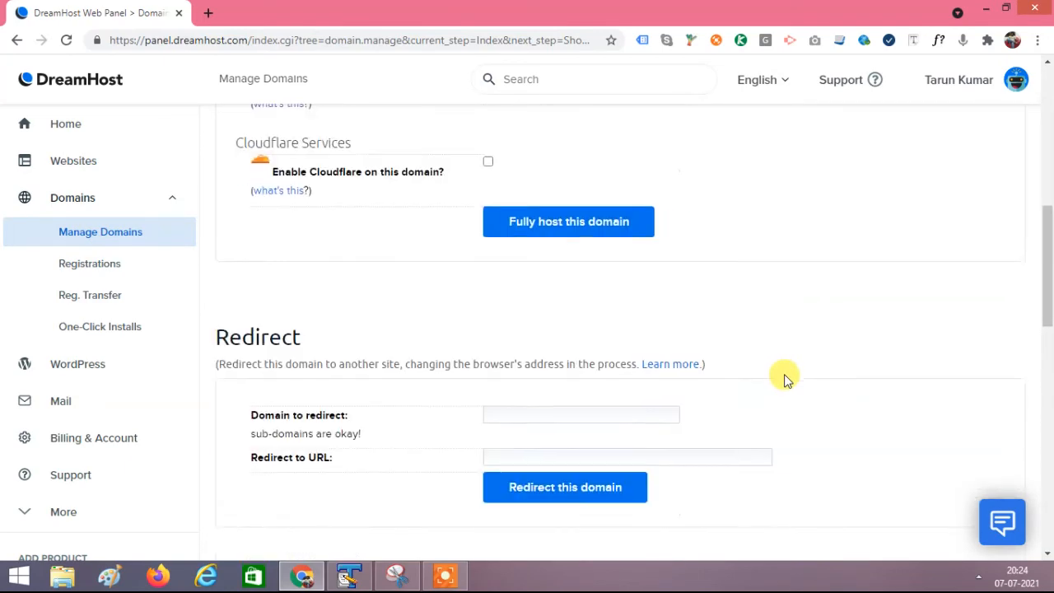
scroll(784, 376, up, 2)
scroll(784, 377, down, 2)
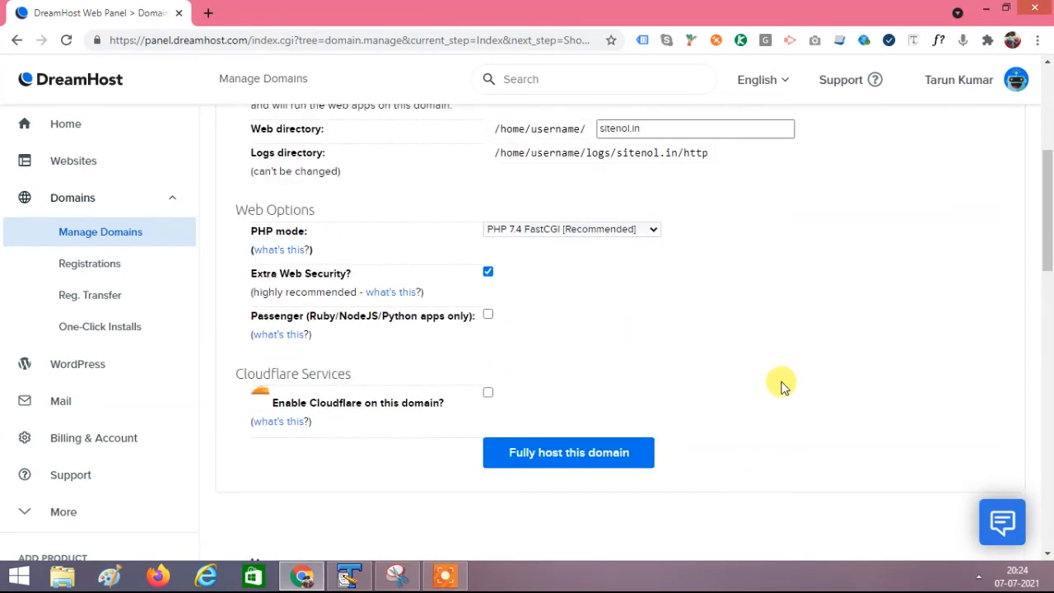
Fully host sitenol.in with the chosen settings
click(556, 460)
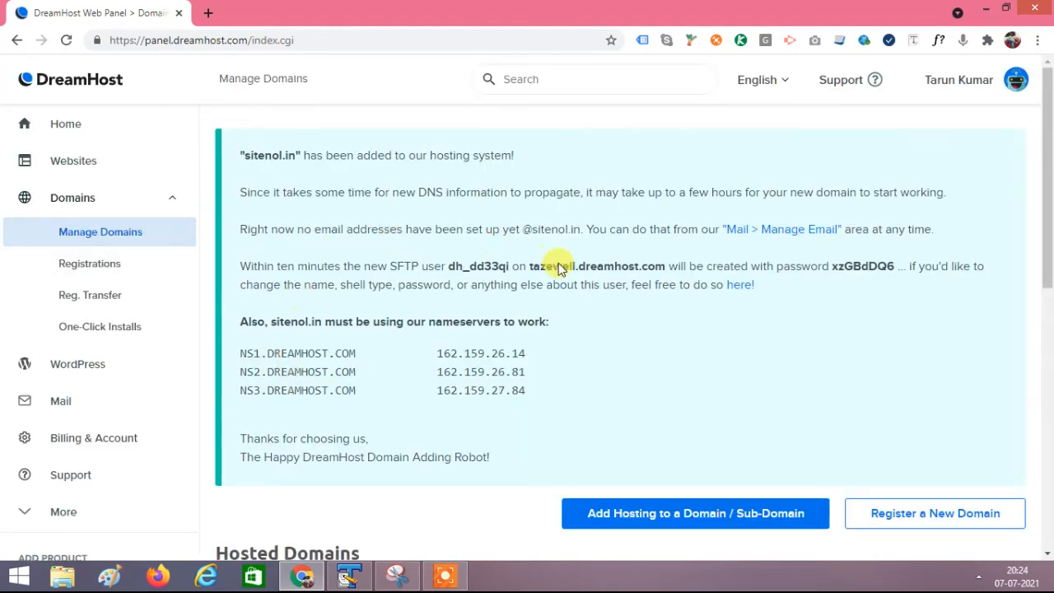
scroll(642, 333, down, 1)
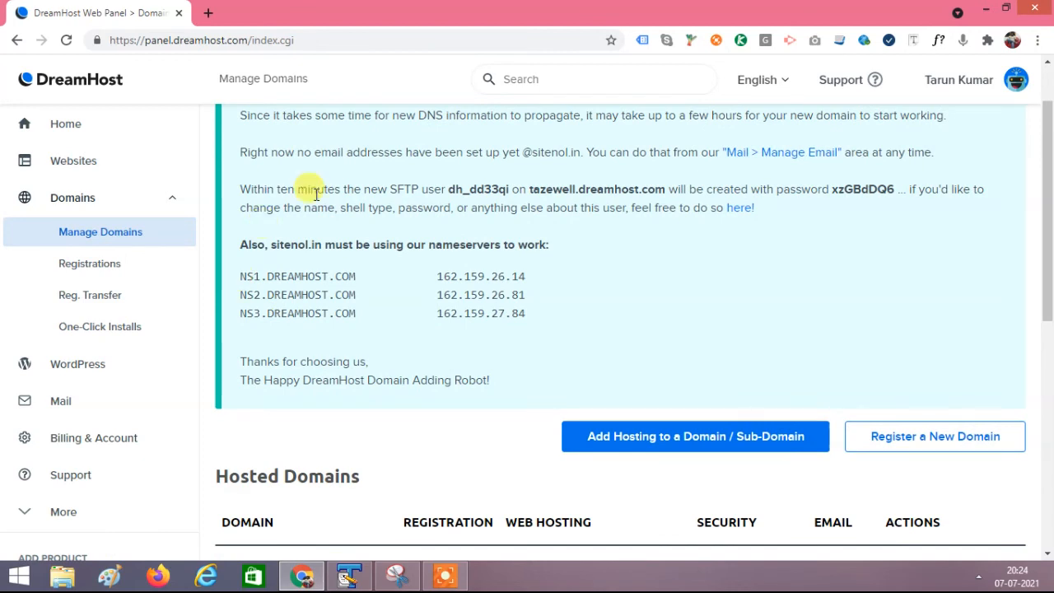
scroll(603, 398, up, 1)
Highlight the sitenol.in confirmation and the NS1–NS3.DREAMHOST.COM nameservers with their IPs
drag(239, 153, 553, 171)
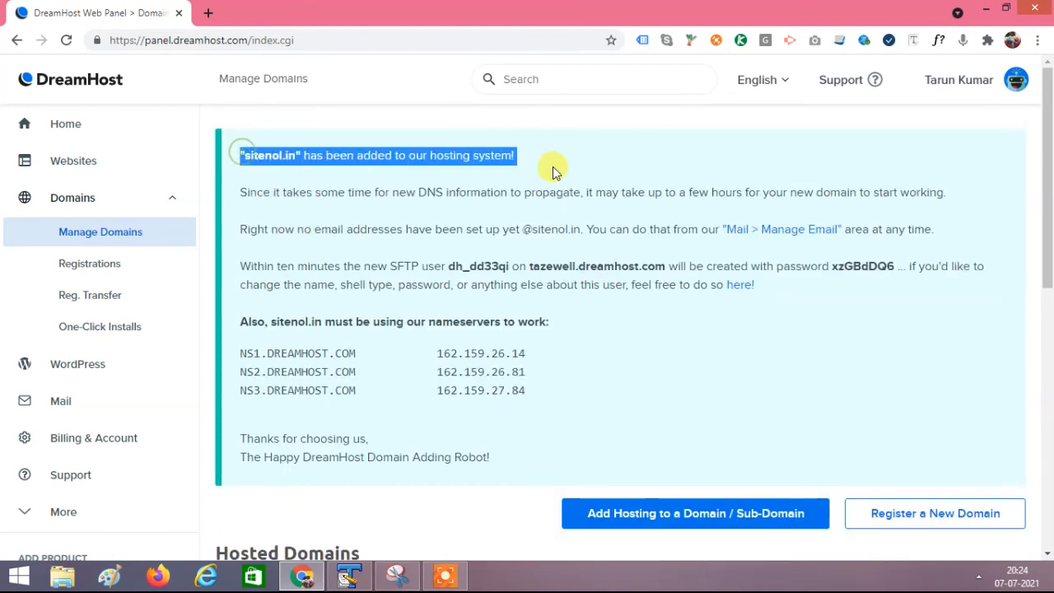
click(533, 170)
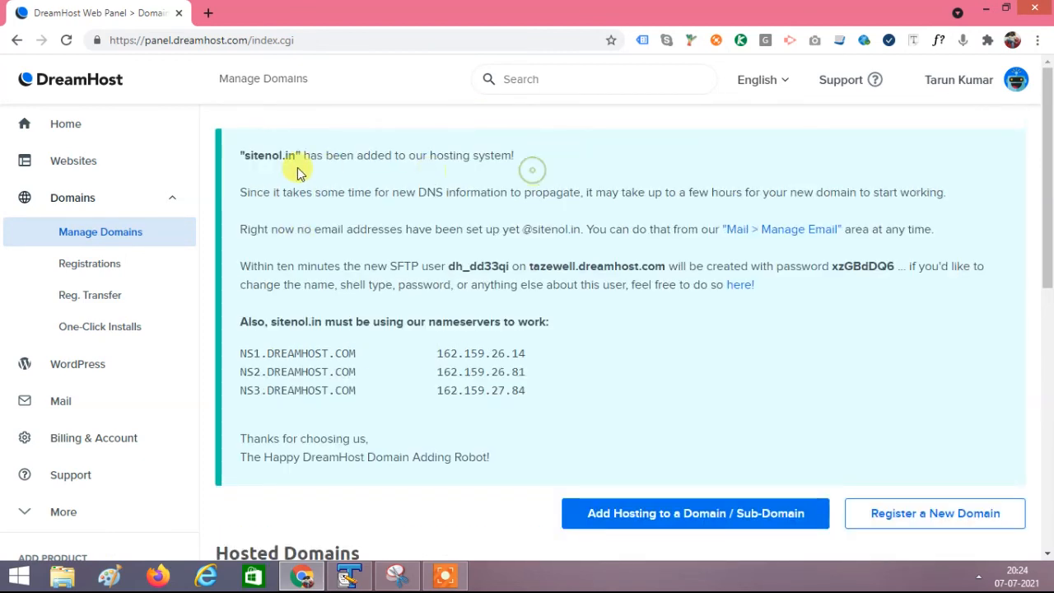
drag(234, 155, 460, 158)
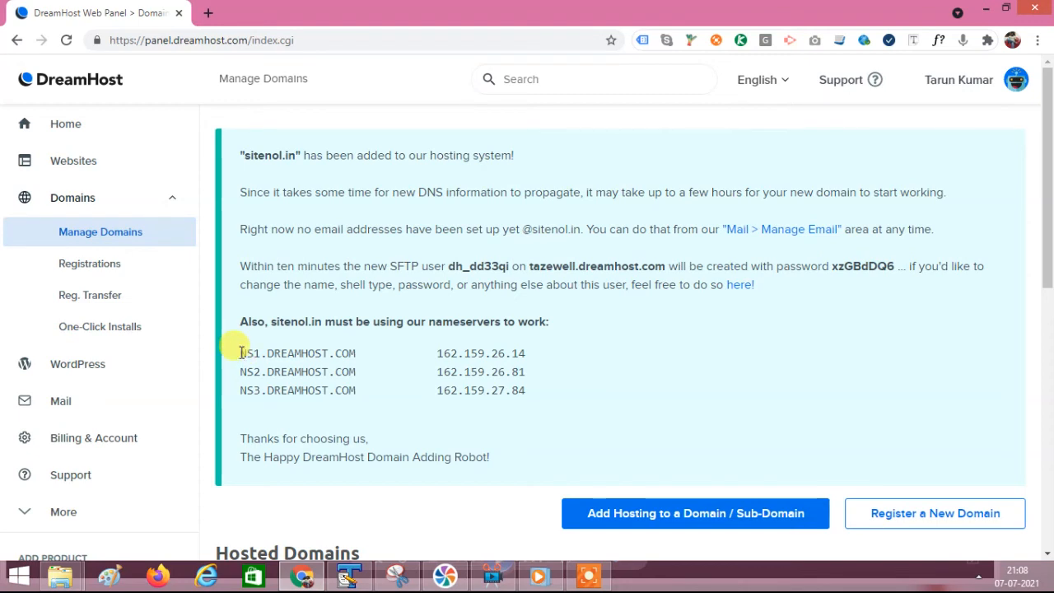
drag(239, 353, 530, 399)
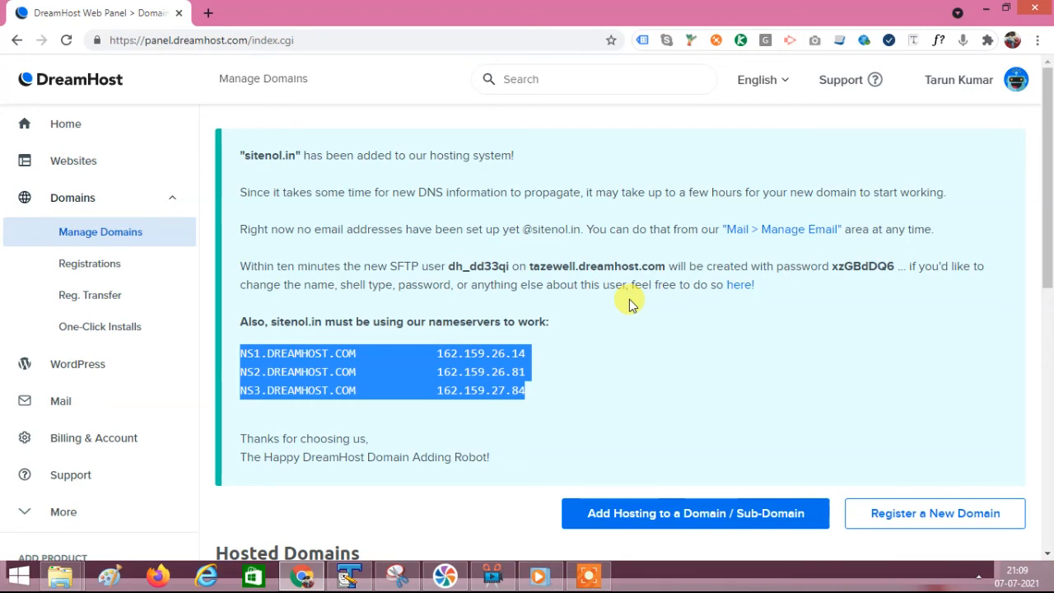
click(414, 308)
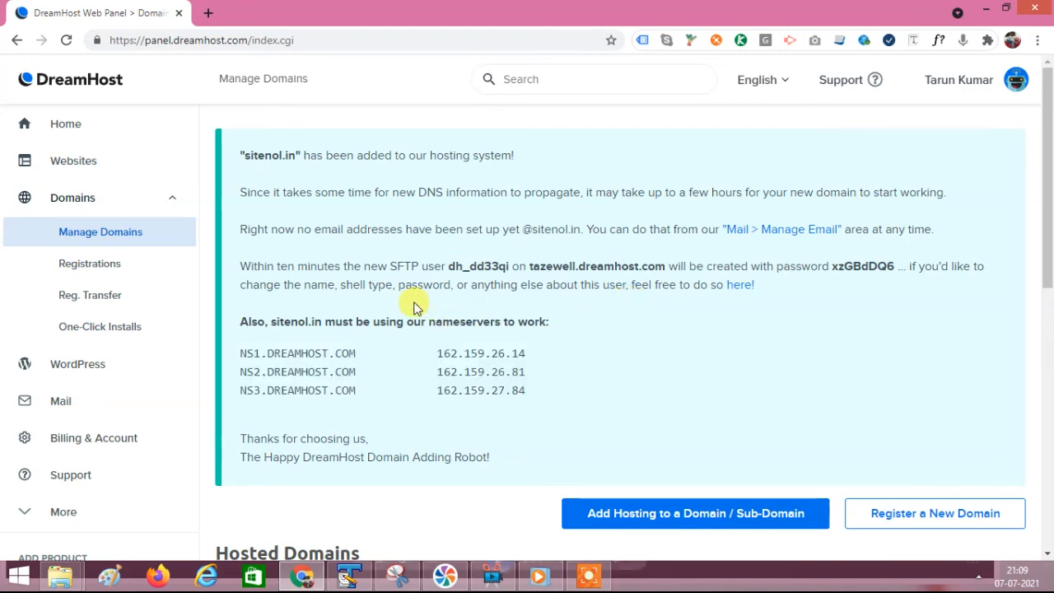